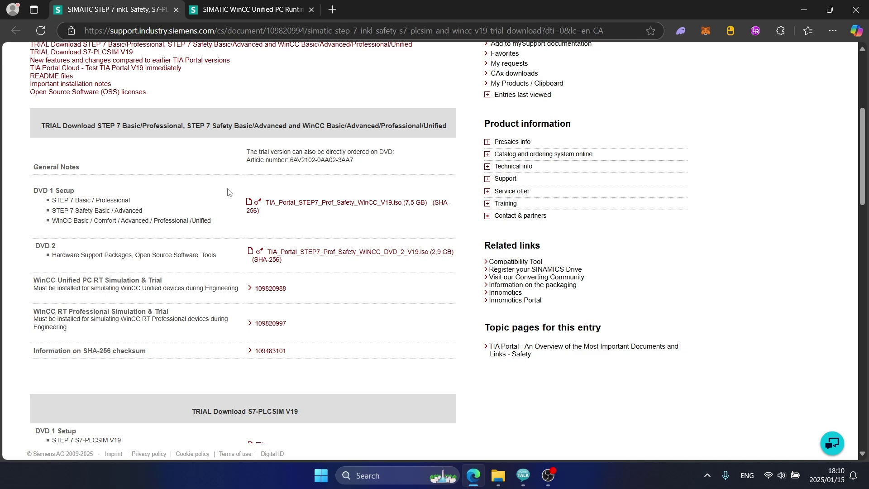
Step: Look over the WinCC Unified PC Runtime page, then go back to the STEP 7 V19 download page
{"action": "scroll", "coordinate": [165, 203], "scroll_direction": "up", "scroll_amount": 3}
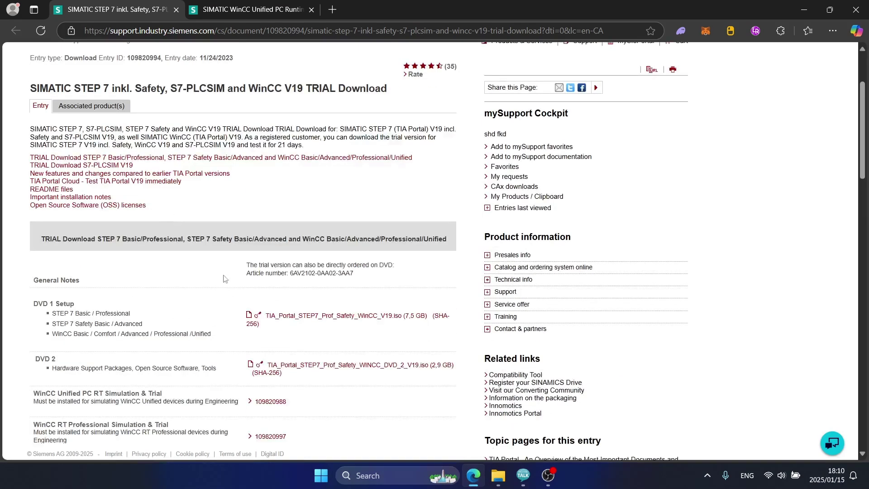
{"action": "left_click", "coordinate": [278, 13]}
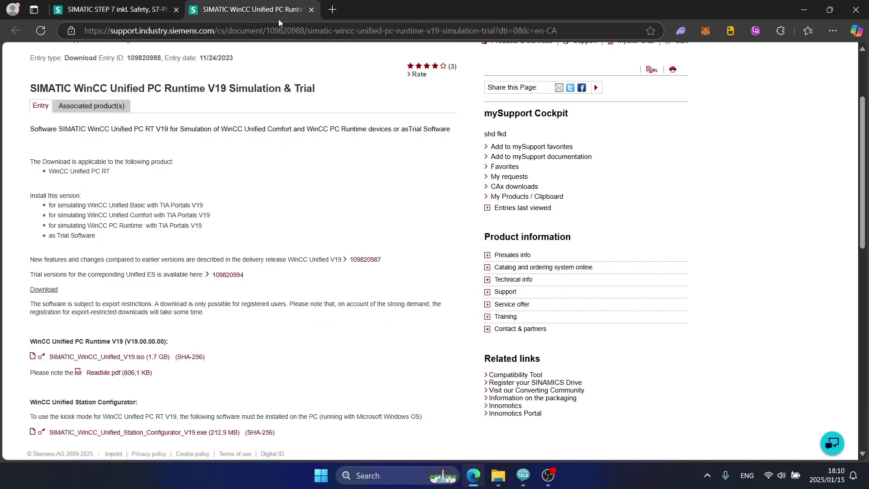
{"action": "scroll", "coordinate": [331, 219], "scroll_direction": "down", "scroll_amount": 3}
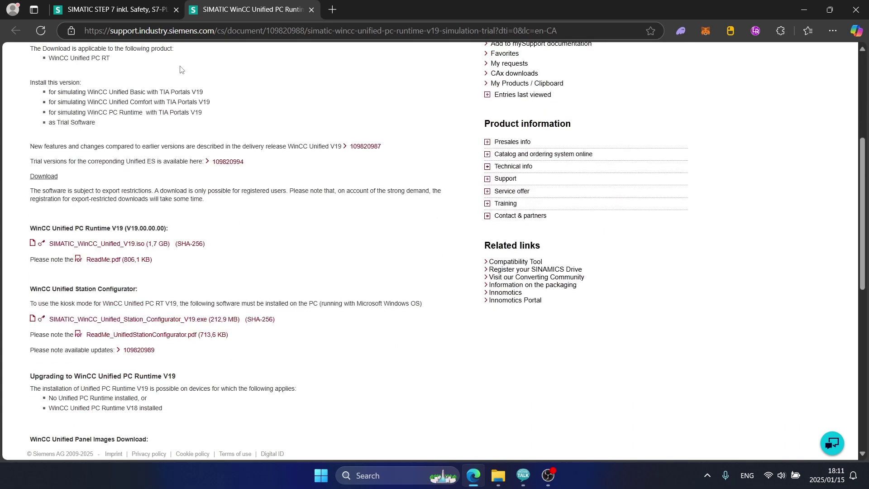
{"action": "left_click", "coordinate": [131, 8]}
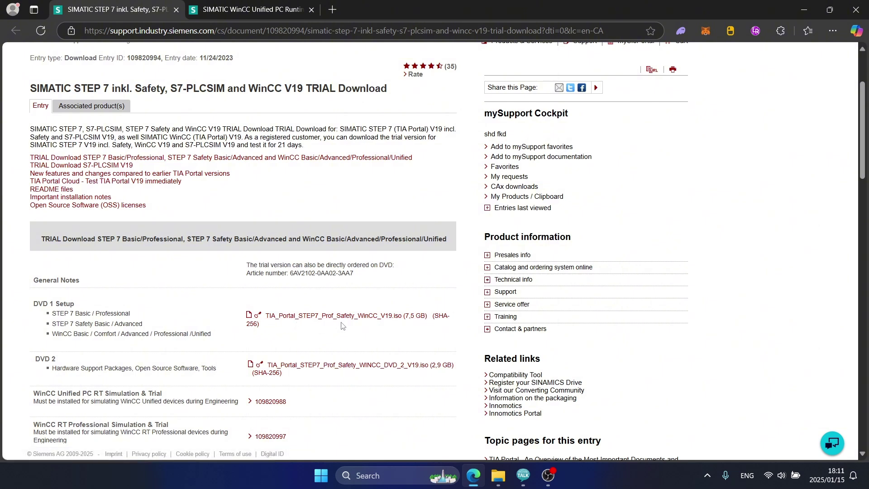
Step: Start the 7.5 GB TIA_Portal_STEP7_Prof_Safety_WinCC_V19.iso download in a new tab, then return to WinCC Unified
{"action": "right_click", "coordinate": [387, 320]}
{"action": "left_click", "coordinate": [449, 109]}
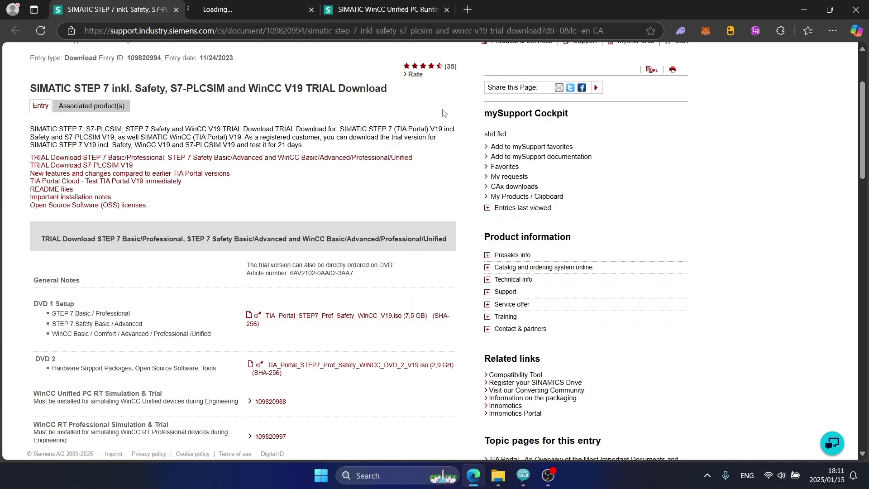
{"action": "left_click", "coordinate": [243, 8]}
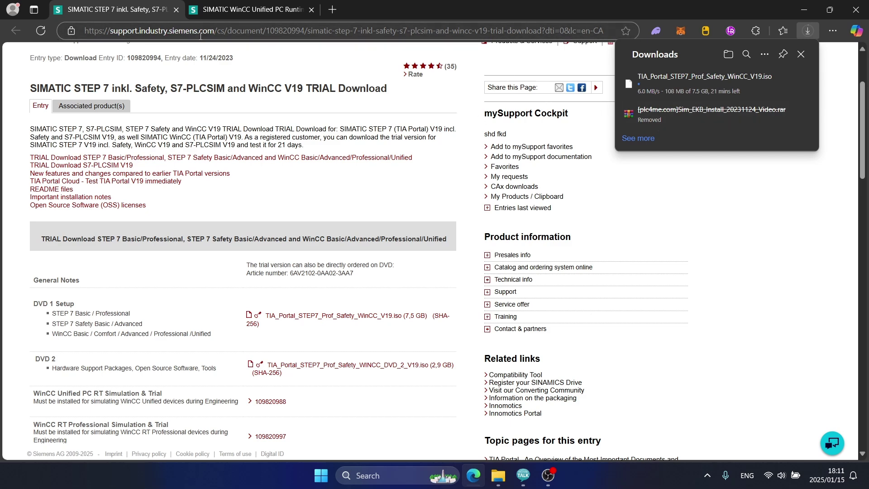
{"action": "left_click", "coordinate": [244, 9]}
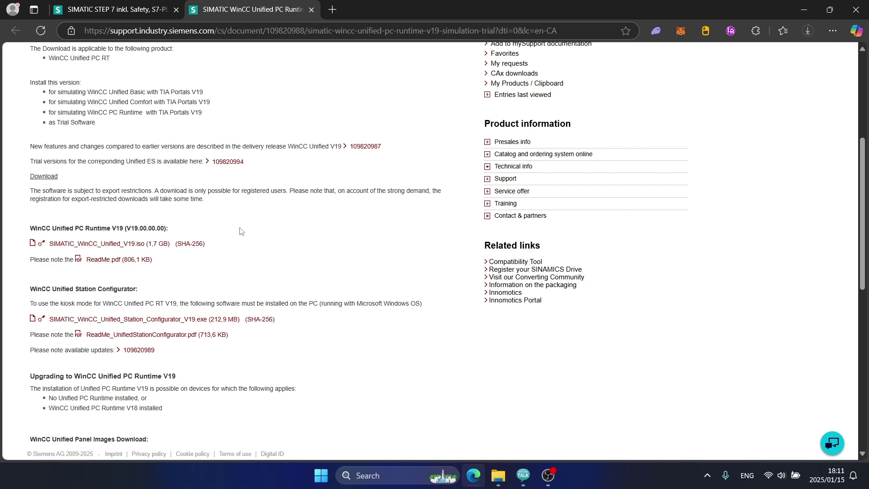
{"action": "left_click_drag", "start_coordinate": [31, 228], "coordinate": [175, 230]}
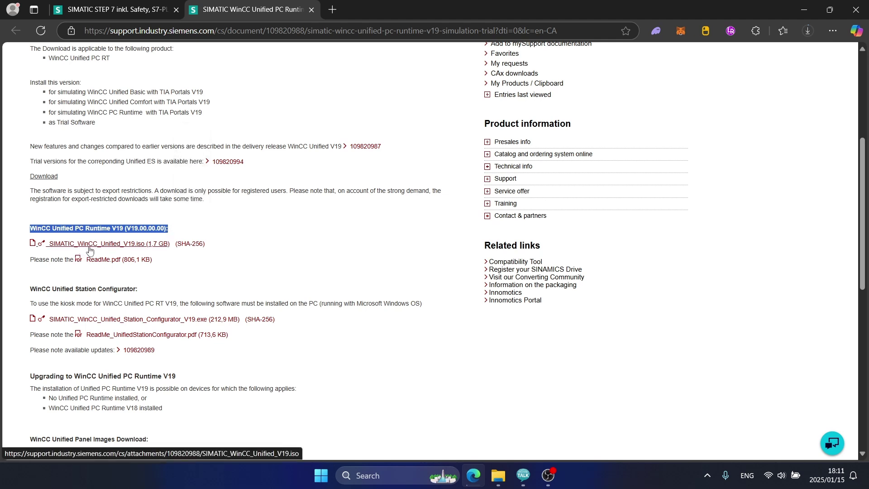
Step: Download the 1.7 GB SIMATIC_WinCC_Unified_V19.iso and check both ISO downloads in progress
{"action": "left_click", "coordinate": [148, 246]}
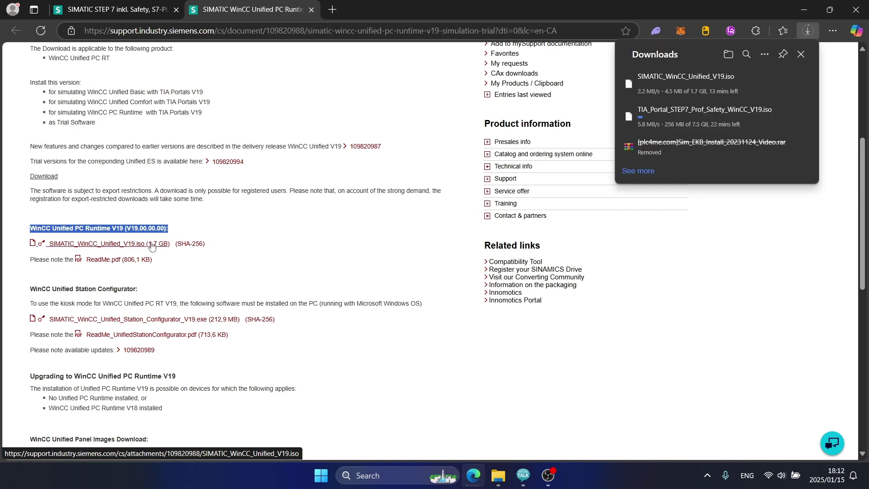
{"action": "mouse_move", "coordinate": [705, 87]}
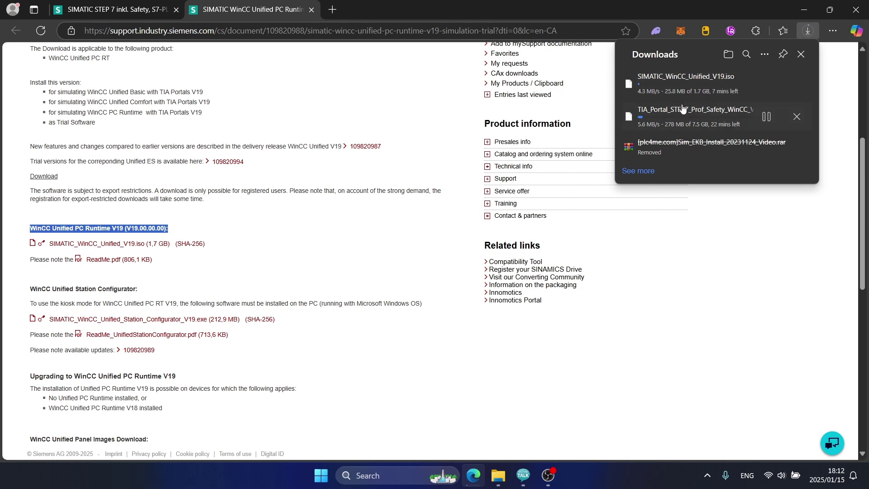
{"action": "mouse_move", "coordinate": [657, 120]}
{"action": "mouse_move", "coordinate": [661, 97]}
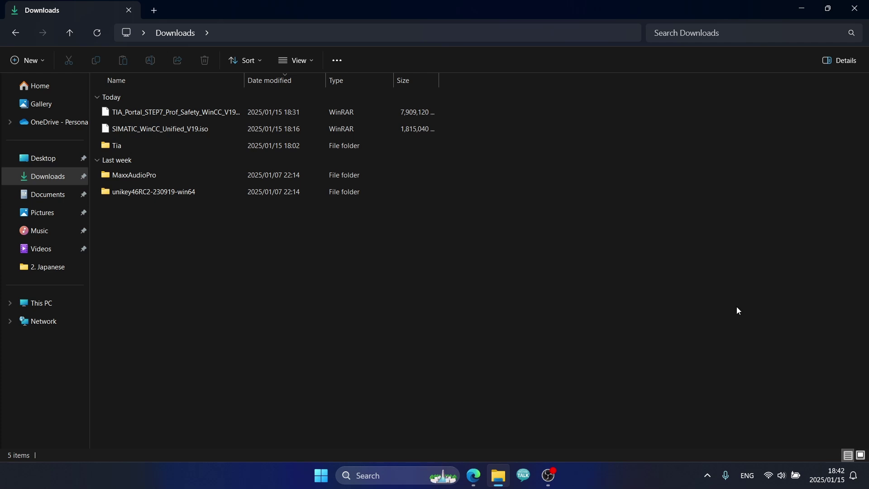
Step: Search Google for 'download framework 3.5'
{"action": "left_click", "coordinate": [470, 471]}
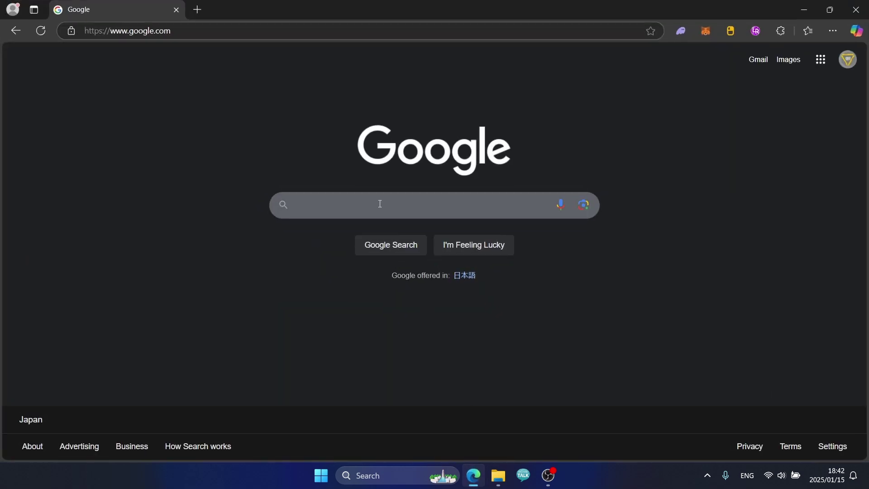
{"action": "left_click", "coordinate": [380, 205]}
{"action": "type", "text": "dd"}
{"action": "key", "text": "BackSpace"}
{"action": "type", "text": "ownload "}
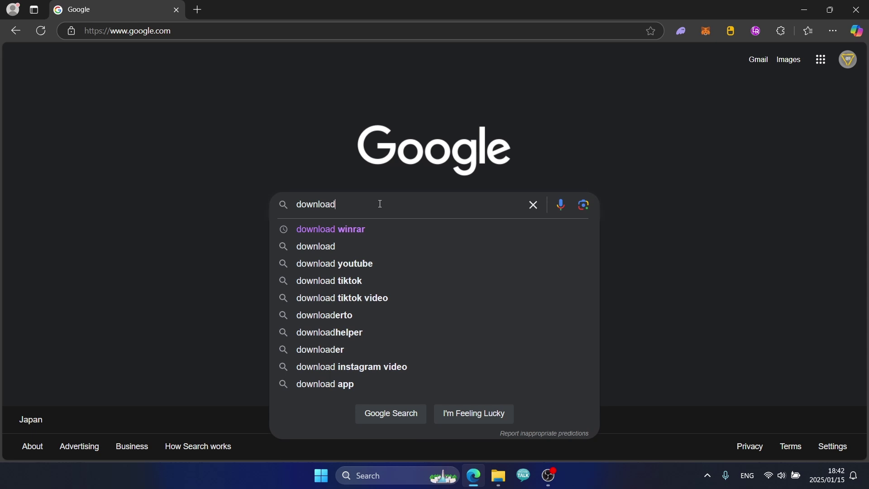
{"action": "type", "text": "fram"}
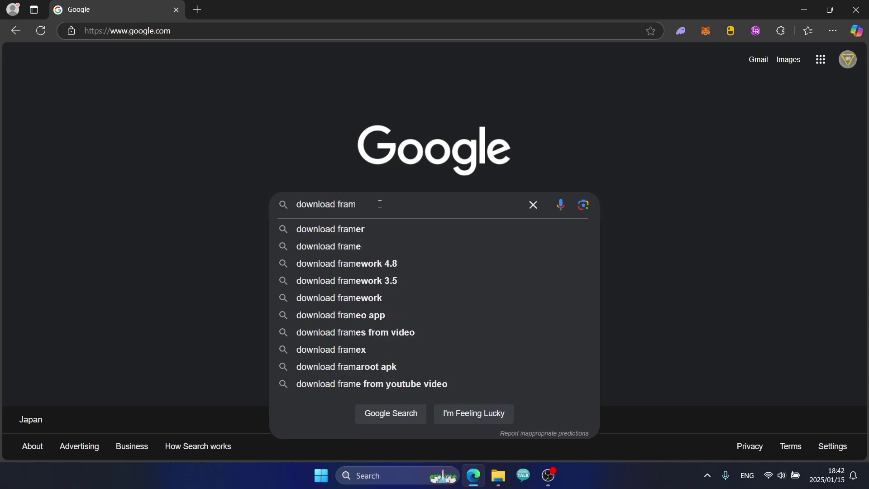
{"action": "type", "text": "ework"}
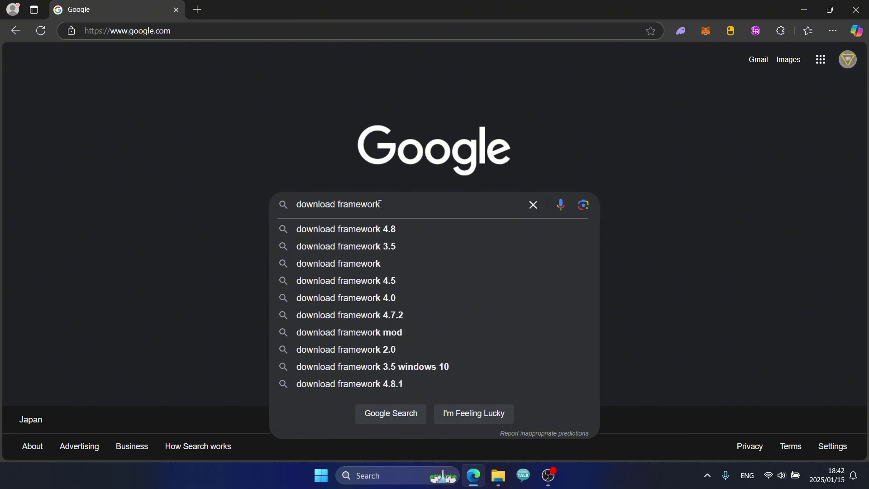
{"action": "type", "text": " 3.5"}
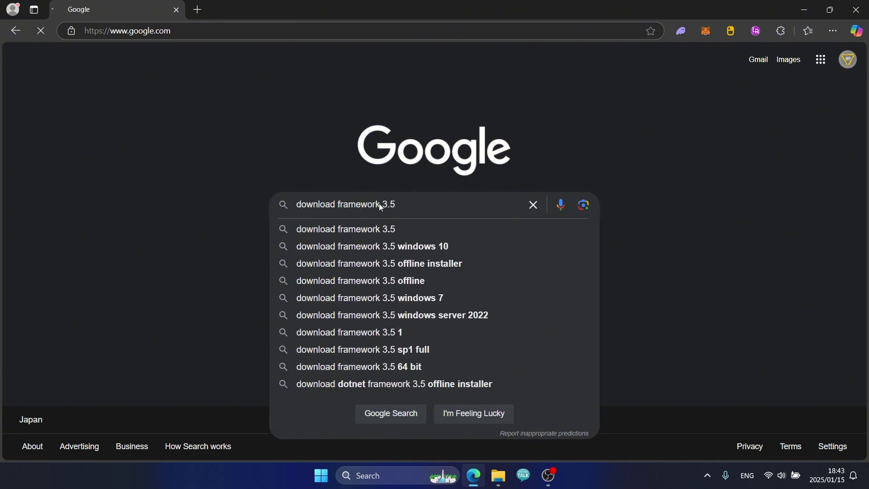
{"action": "key", "text": "Return"}
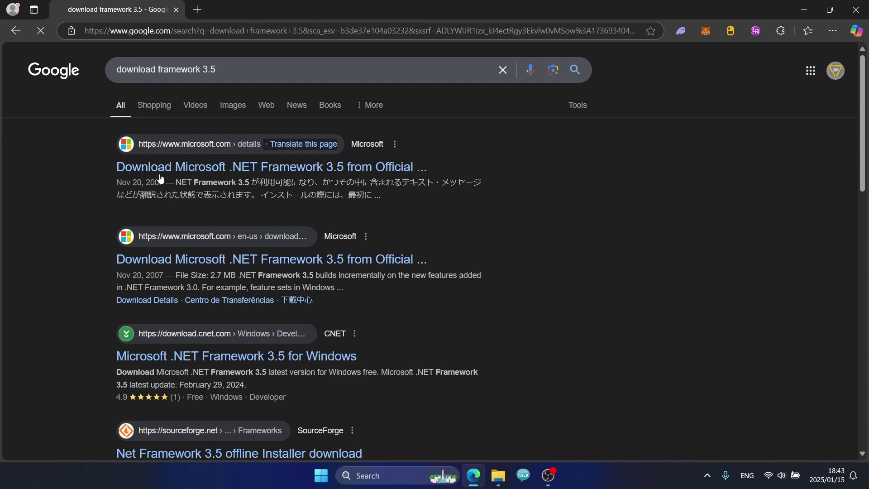
Step: Download the English dotNetFx35setup.exe from Microsoft's .NET Framework 3.5 page and run it
{"action": "left_click", "coordinate": [190, 163]}
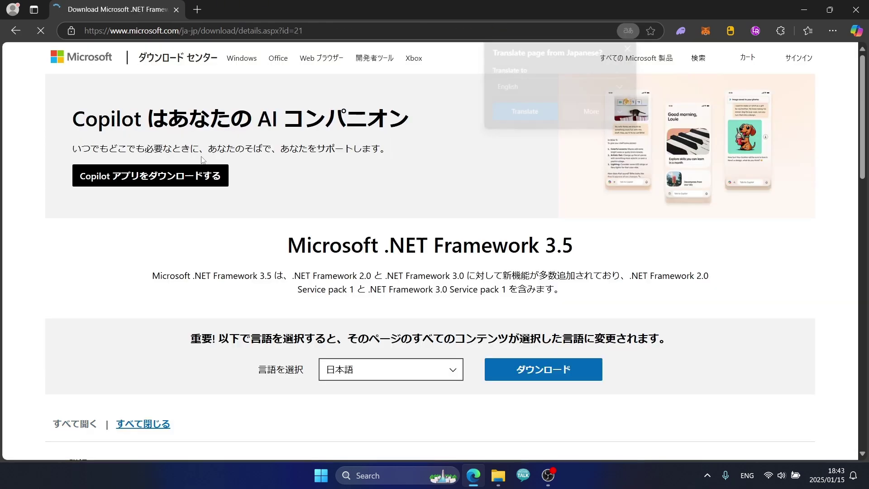
{"action": "left_click", "coordinate": [629, 47]}
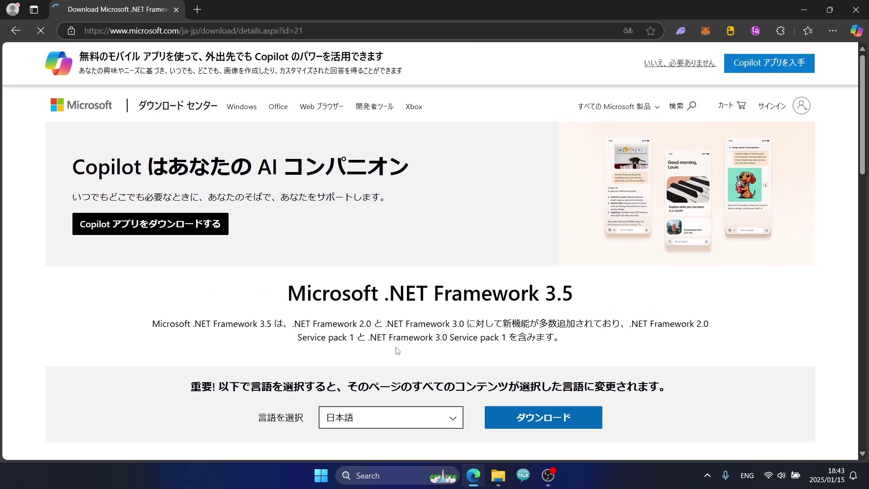
{"action": "scroll", "coordinate": [398, 353], "scroll_direction": "down", "scroll_amount": 2}
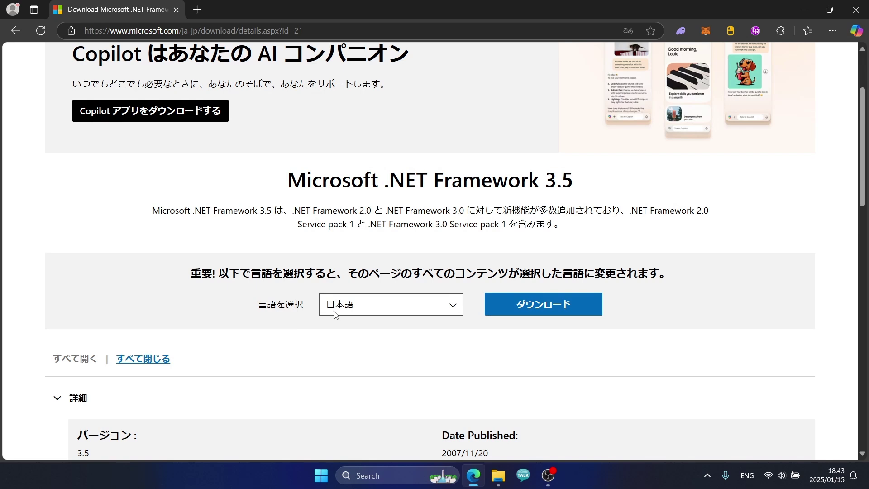
{"action": "left_click", "coordinate": [360, 309]}
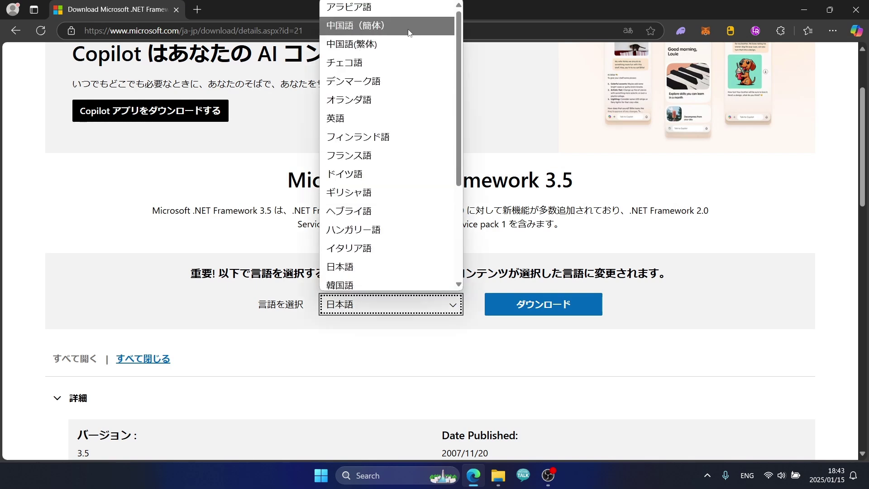
{"action": "left_click", "coordinate": [352, 125]}
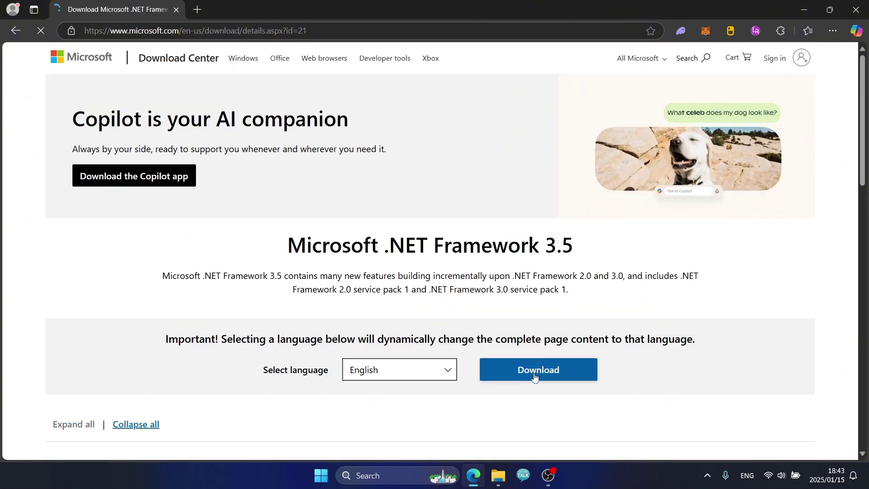
{"action": "left_click", "coordinate": [535, 376]}
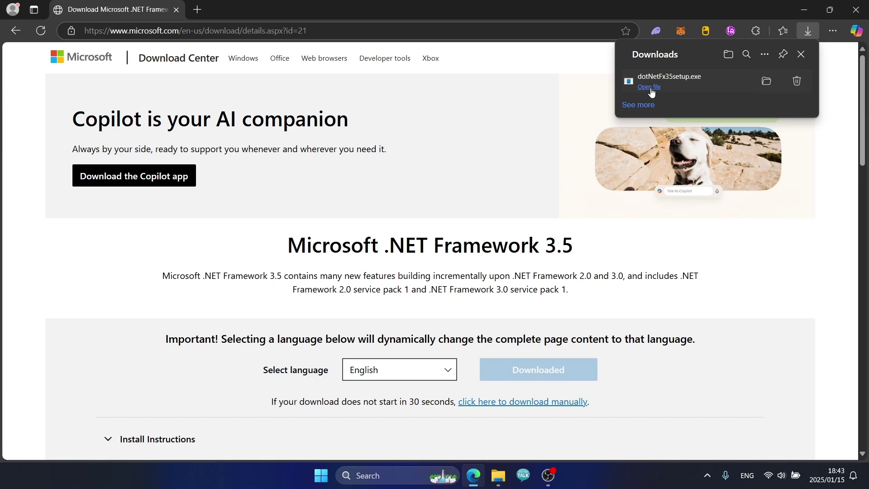
{"action": "left_click", "coordinate": [657, 88]}
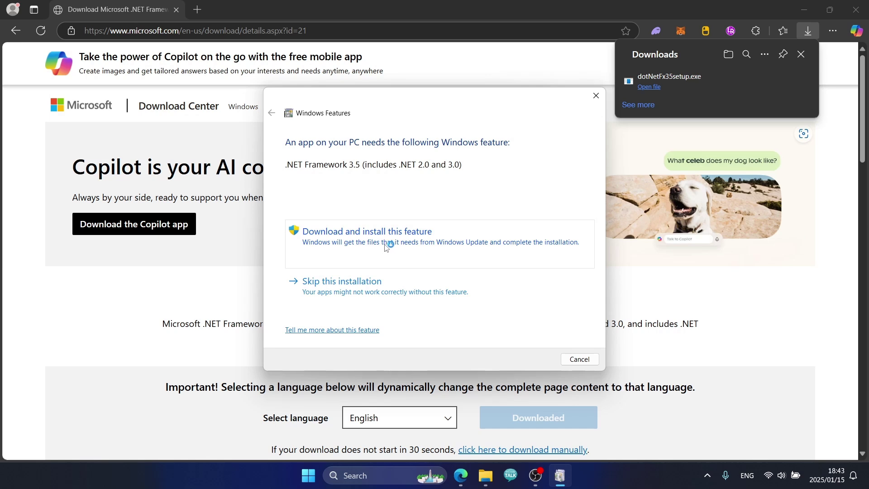
Step: Choose 'Download and install this feature' to add .NET Framework 3.5 through Windows Features
{"action": "left_click", "coordinate": [387, 245]}
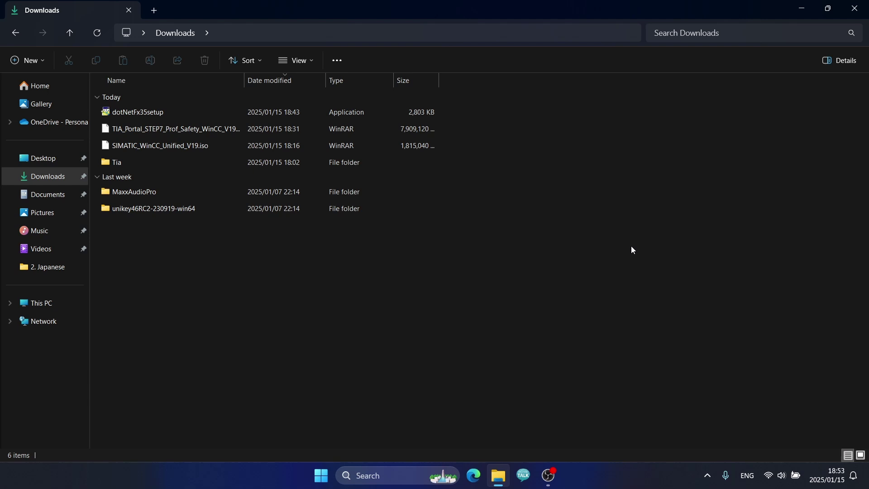
Step: Create a new folder named TIA PORTAL in Downloads
{"action": "right_click", "coordinate": [208, 295]}
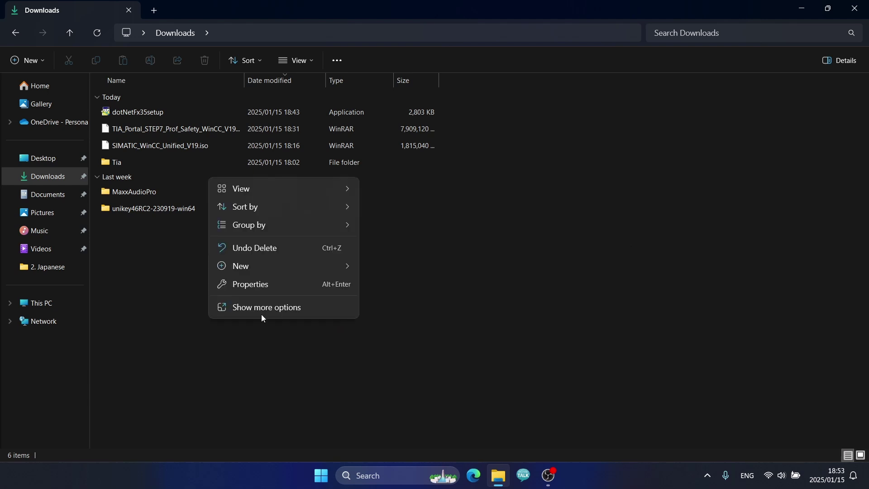
{"action": "mouse_move", "coordinate": [243, 266]}
{"action": "left_click", "coordinate": [384, 31]}
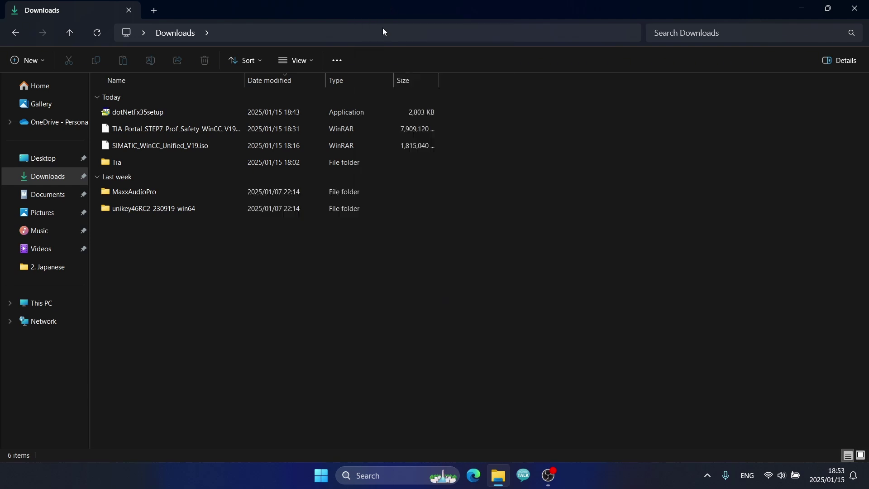
{"action": "type", "text": "TI"}
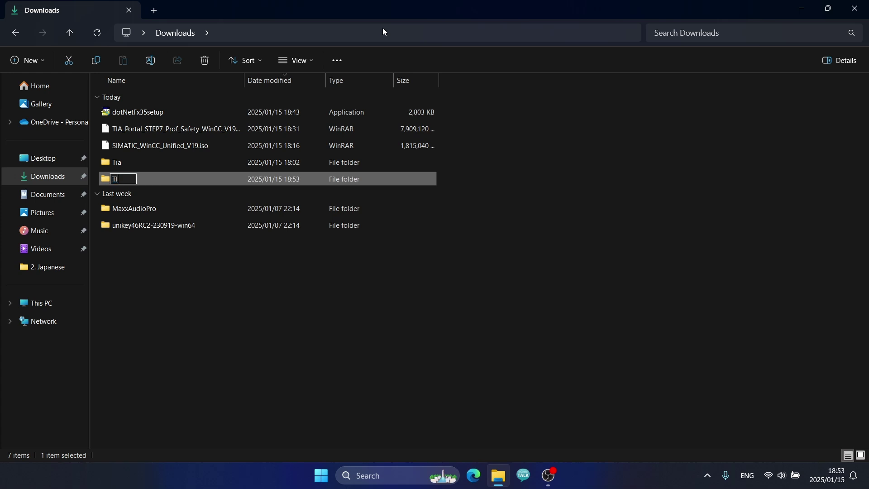
{"action": "type", "text": "A PORTAL"}
{"action": "key", "text": "Return"}
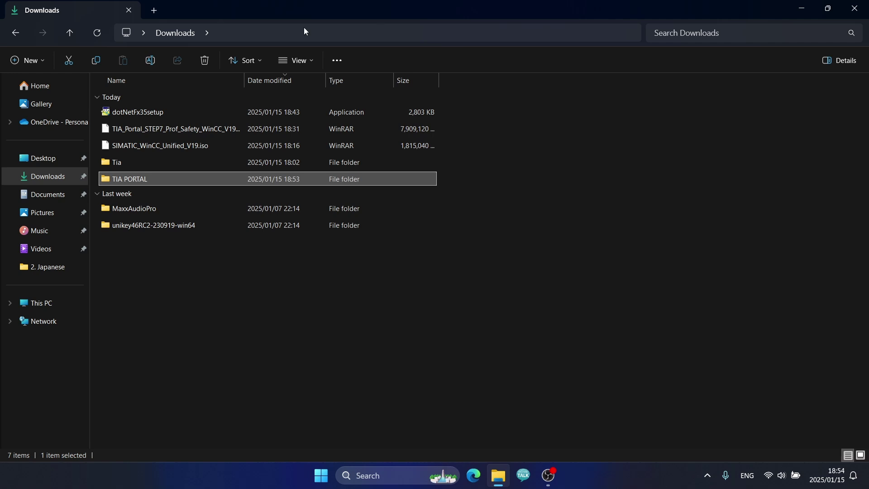
Step: Cut both V19 ISOs and paste them into the TIA PORTAL folder
{"action": "left_click", "coordinate": [165, 129]}
{"action": "left_click", "coordinate": [163, 146], "text": "ctrl"}
{"action": "key", "text": "ctrl+x"}
{"action": "left_click", "coordinate": [131, 177]}
{"action": "double_click", "coordinate": [131, 177]}
{"action": "key", "text": "ctrl+v"}
{"action": "left_click", "coordinate": [183, 187]}
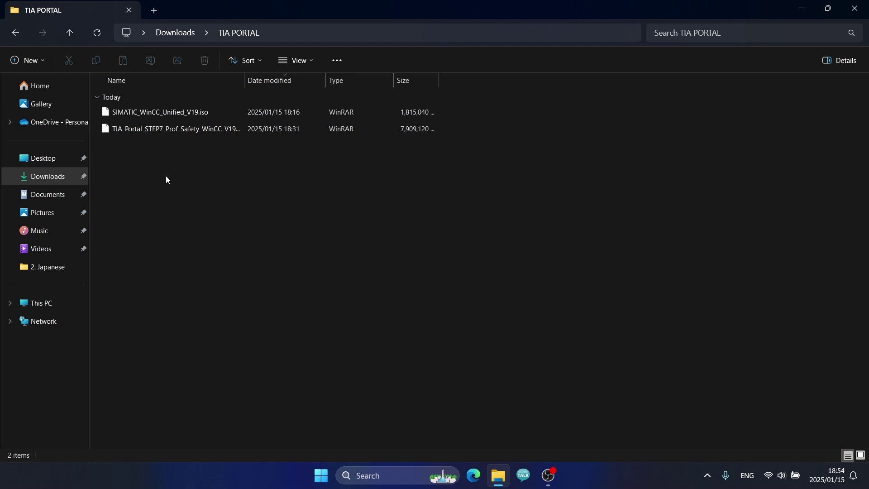
Step: Bring up the context menu for the TIA_Portal_STEP7_Prof_Safety_WinCC_V19 ISO
{"action": "left_click", "coordinate": [183, 130]}
{"action": "right_click", "coordinate": [184, 129]}
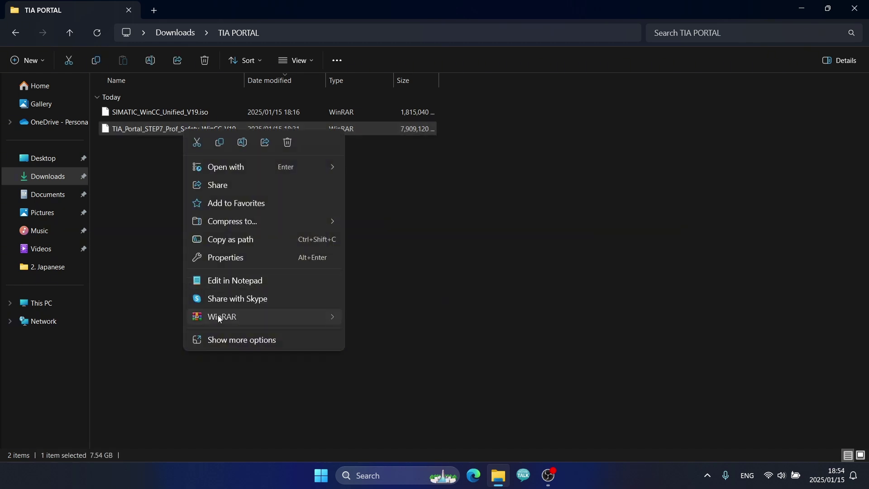
{"action": "mouse_move", "coordinate": [215, 316]}
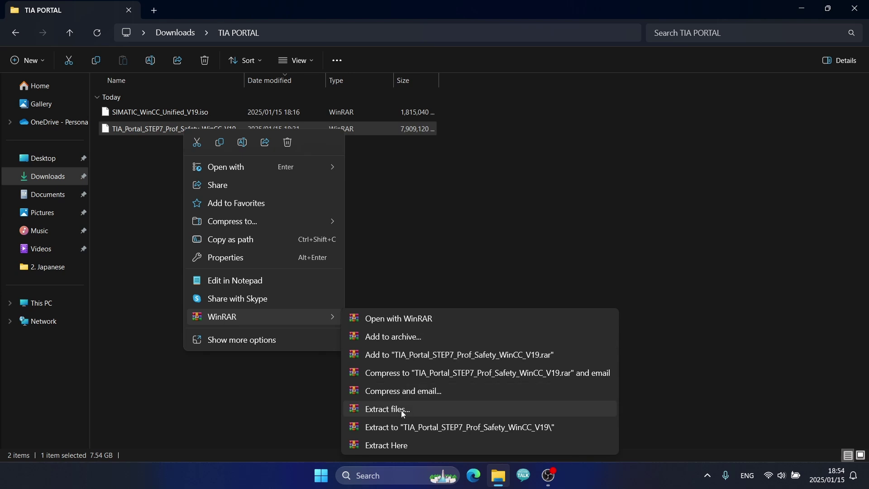
Step: Use WinRAR Extract Here to unpack the TIA Portal ISO into TIA PORTAL
{"action": "left_click", "coordinate": [400, 446]}
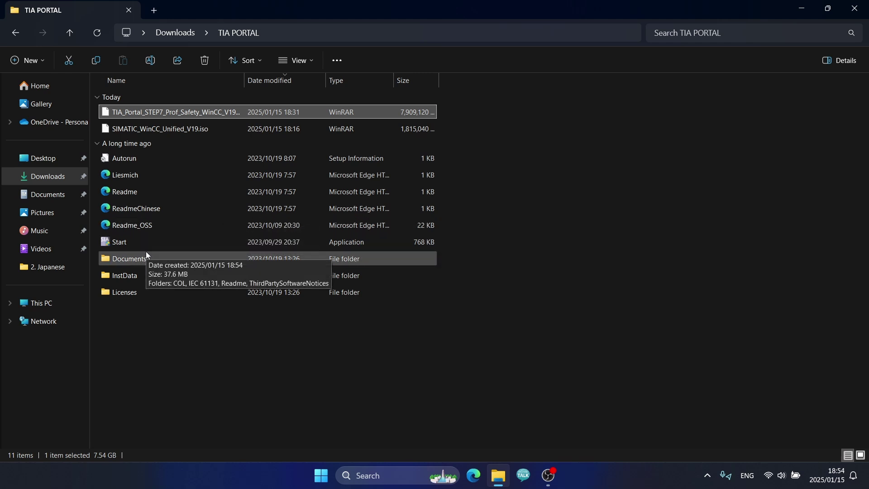
Step: Run Start with admin approval and keep English through the language, product language and runtime pages
{"action": "double_click", "coordinate": [115, 242]}
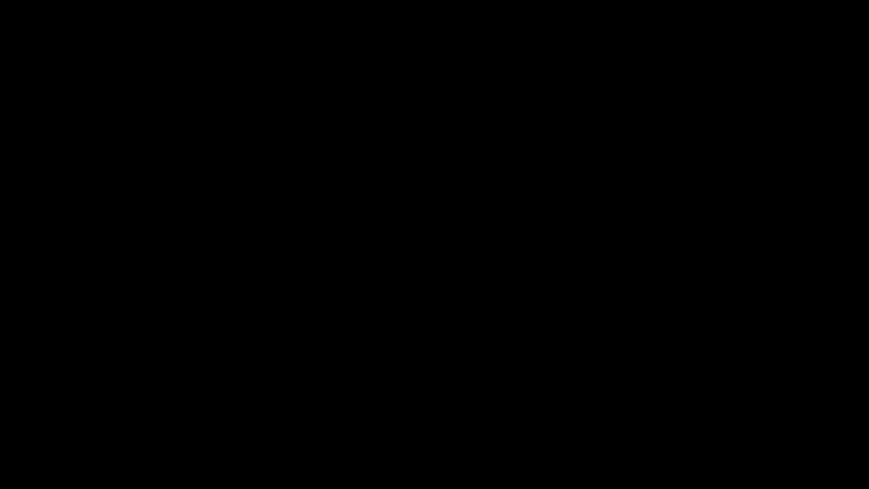
{"action": "left_click", "coordinate": [393, 280]}
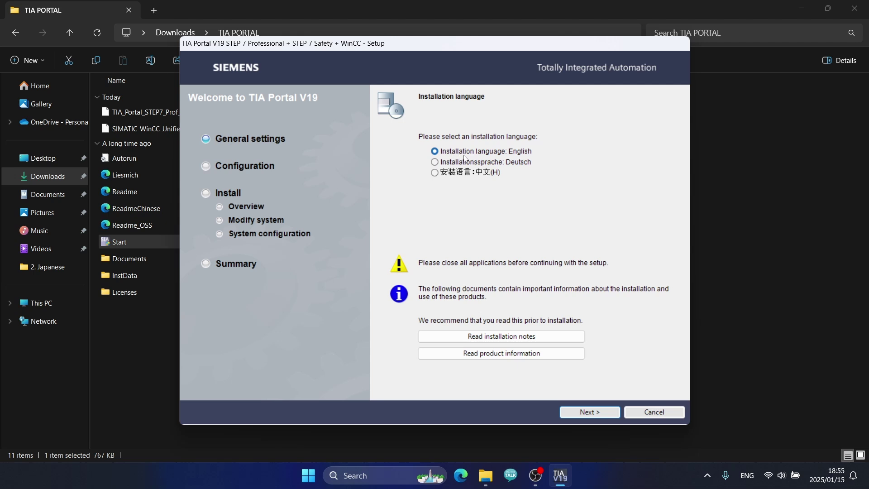
{"action": "left_click", "coordinate": [601, 413]}
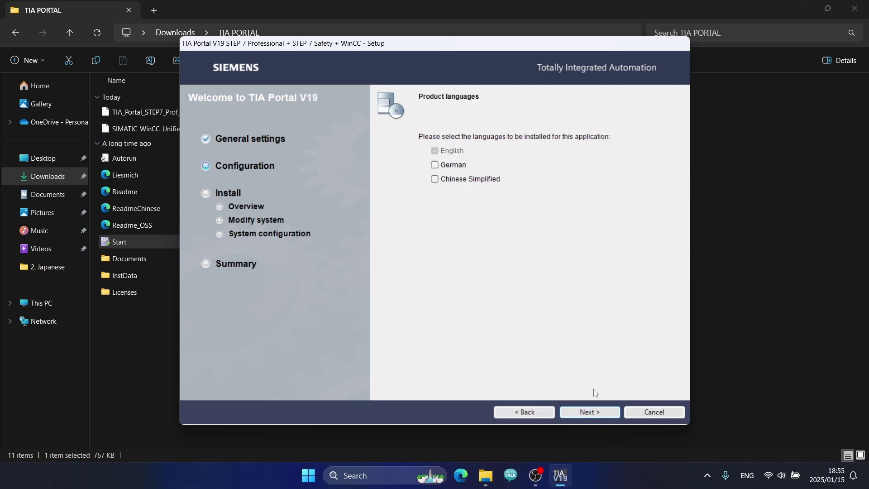
{"action": "left_click", "coordinate": [588, 411]}
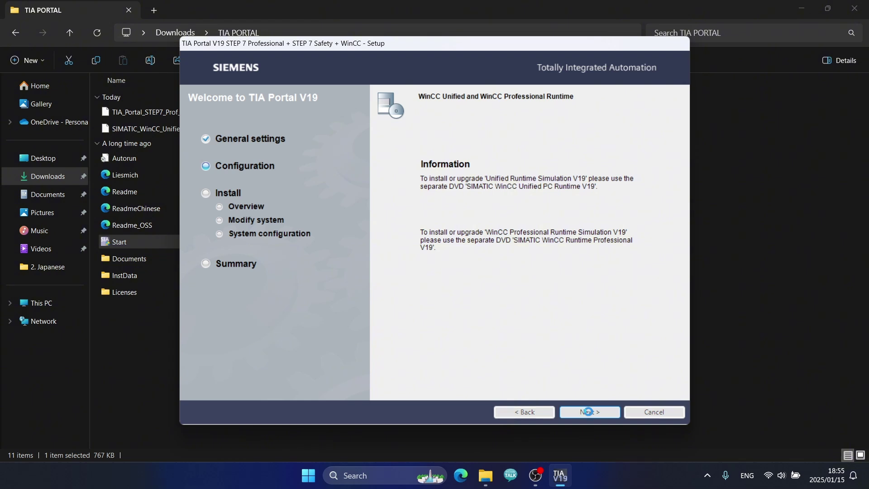
{"action": "left_click", "coordinate": [588, 412]}
{"action": "left_click_drag", "start_coordinate": [665, 181], "coordinate": [664, 219]}
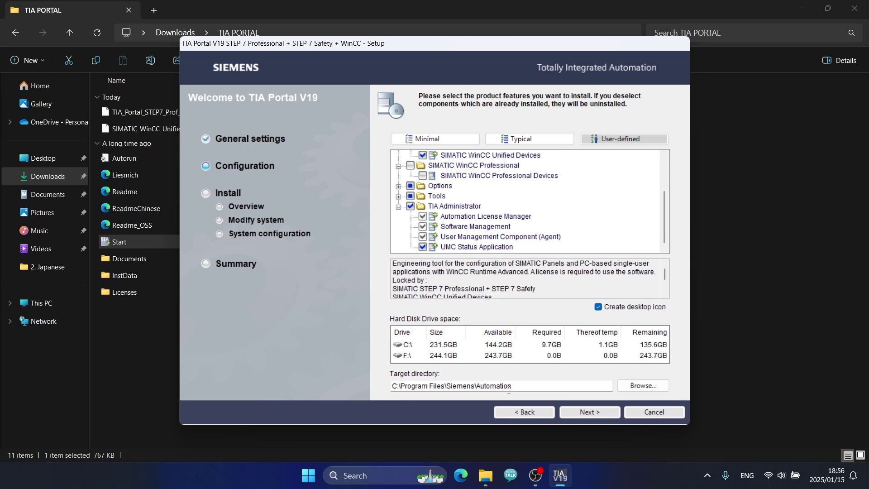
Step: Accept the license and security information terms, then validate Help Viewer port 5111
{"action": "left_click", "coordinate": [599, 409]}
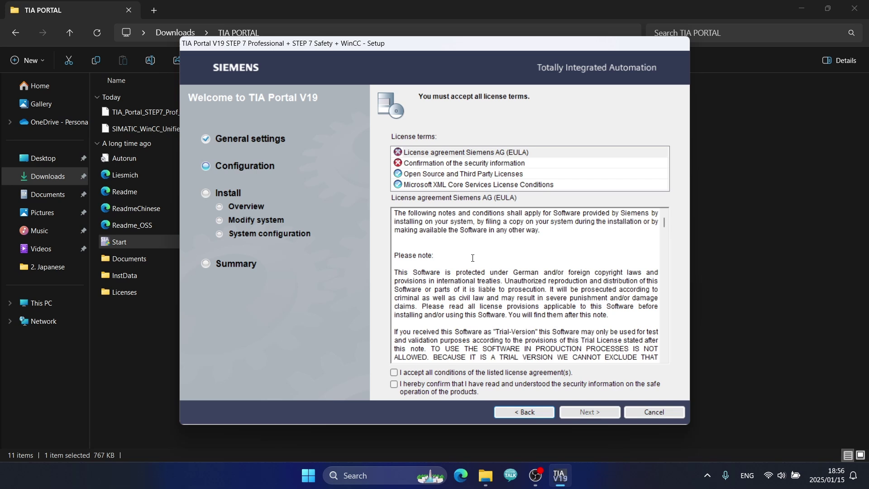
{"action": "scroll", "coordinate": [471, 256], "scroll_direction": "down", "scroll_amount": 3}
{"action": "left_click", "coordinate": [393, 371]}
{"action": "left_click", "coordinate": [396, 385]}
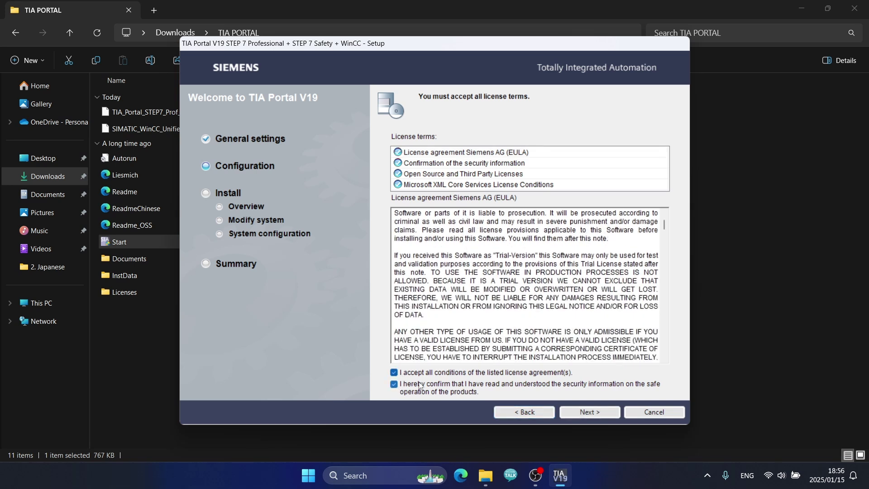
{"action": "left_click", "coordinate": [590, 413]}
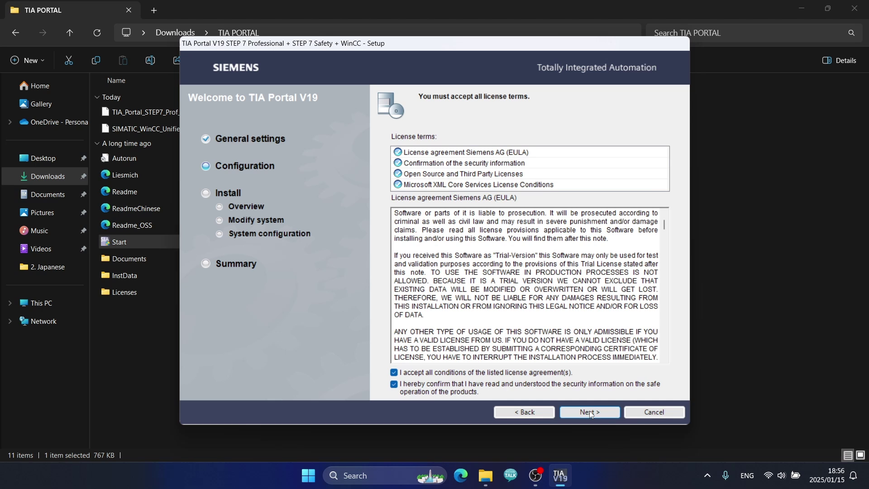
{"action": "left_click", "coordinate": [558, 177]}
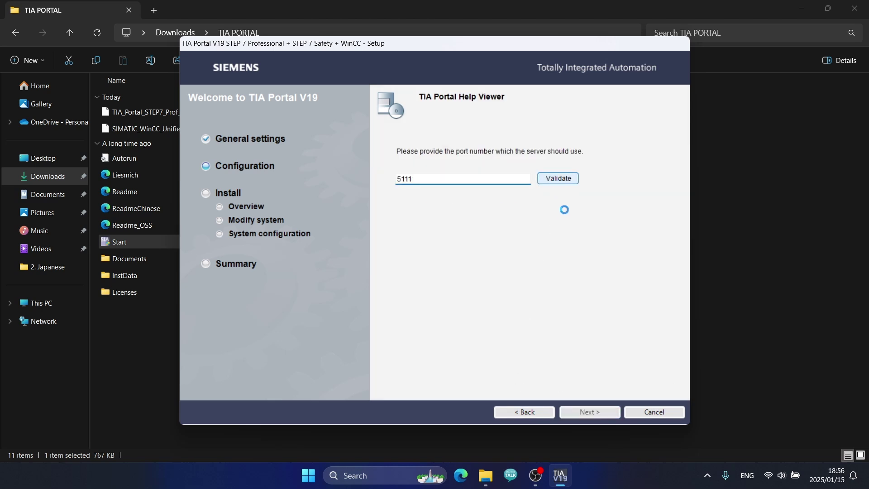
Step: Keep the default update server, accept the security and permissions settings, and install TIA Portal V19
{"action": "left_click", "coordinate": [583, 411]}
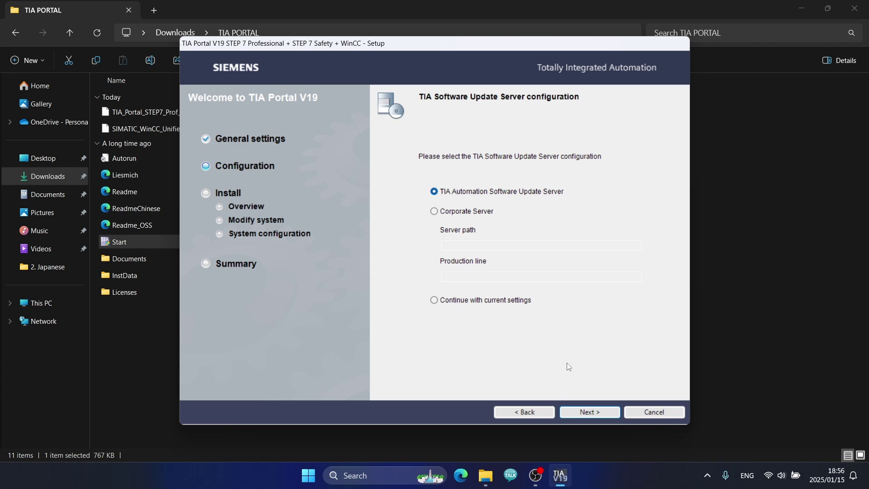
{"action": "left_click", "coordinate": [591, 413]}
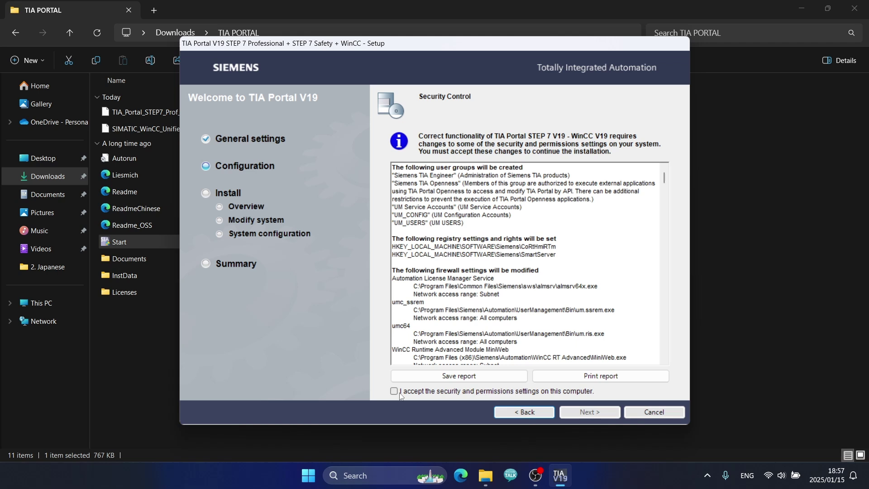
{"action": "left_click", "coordinate": [395, 392]}
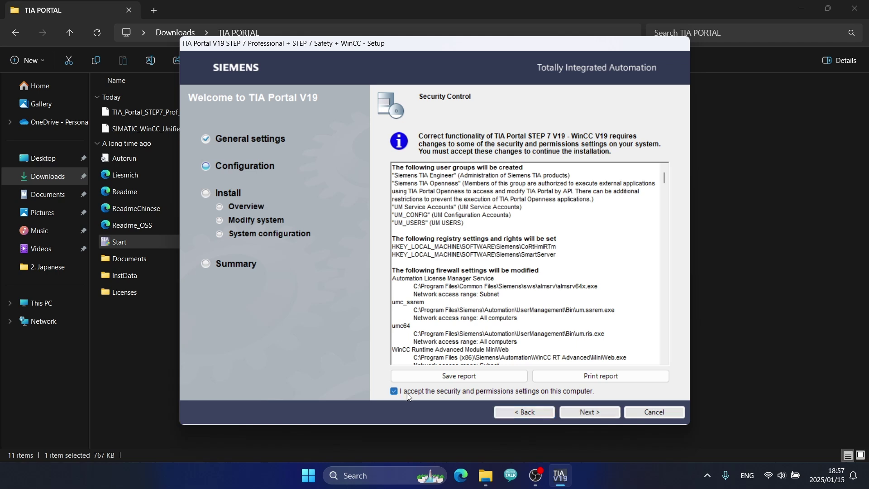
{"action": "left_click", "coordinate": [595, 412]}
{"action": "left_click", "coordinate": [590, 412]}
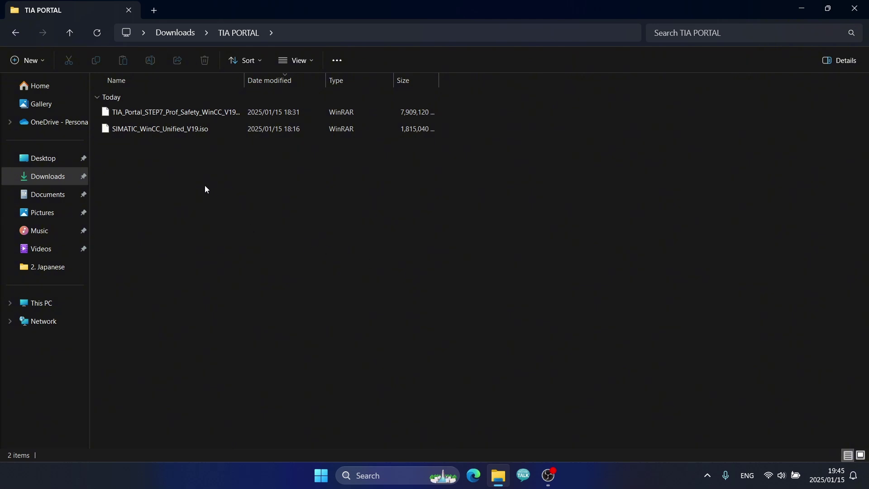
Step: Extract SIMATIC_WinCC_Unified_V19.iso into the TIA PORTAL folder with WinRAR's Extract Here
{"action": "right_click", "coordinate": [181, 131]}
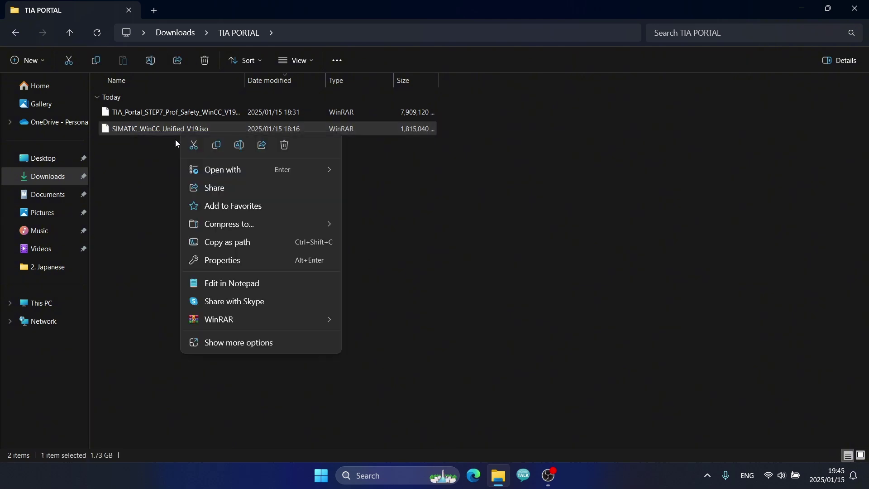
{"action": "mouse_move", "coordinate": [248, 321]}
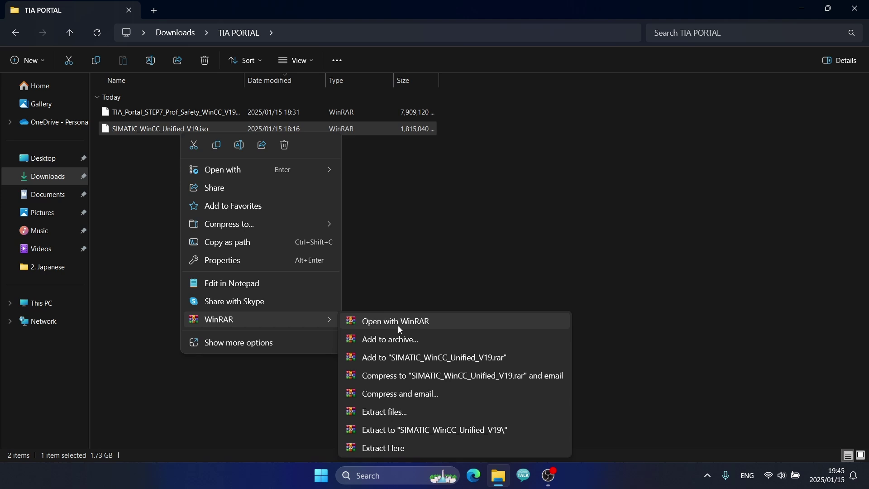
{"action": "left_click", "coordinate": [384, 448]}
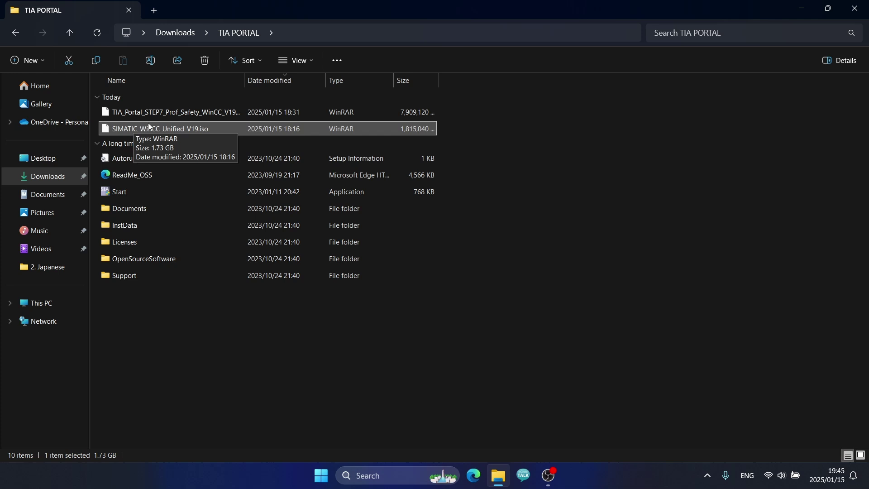
Step: Run the extracted Start setup, keeping English and Typical features, to reach WinCC Unified Configuration
{"action": "left_click", "coordinate": [125, 194]}
{"action": "double_click", "coordinate": [124, 193]}
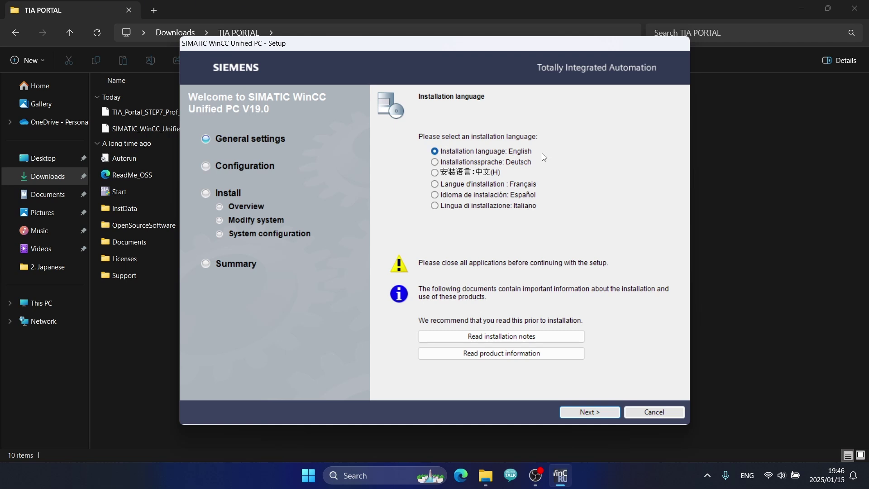
{"action": "left_click", "coordinate": [607, 409]}
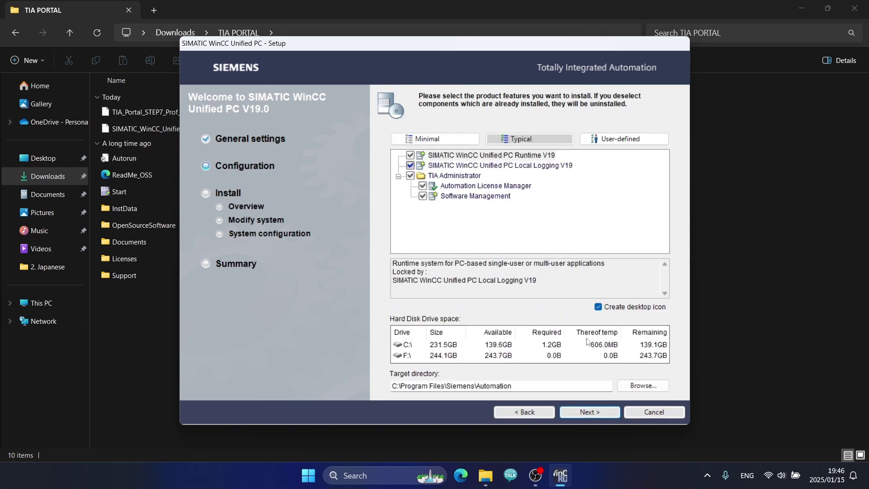
{"action": "left_click", "coordinate": [589, 417]}
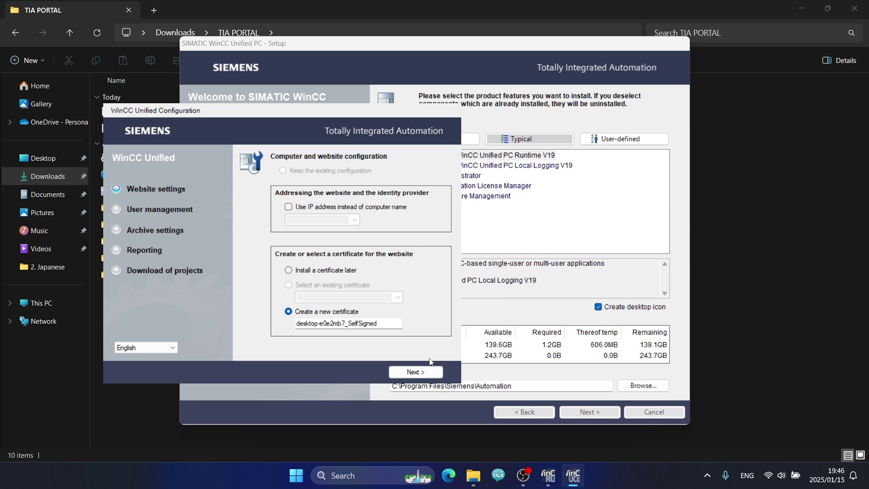
Step: Keep the default Website, User management, Archive and Reporting settings
{"action": "left_click", "coordinate": [425, 372]}
{"action": "left_click", "coordinate": [407, 372]}
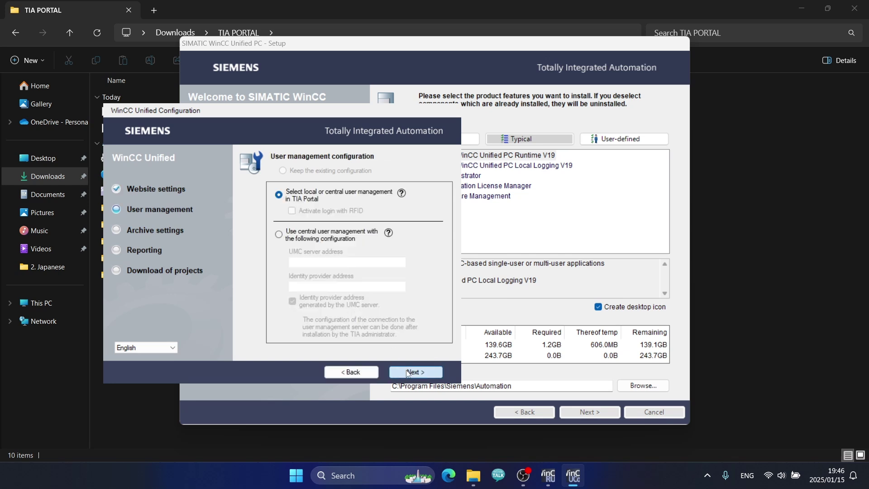
{"action": "left_click", "coordinate": [416, 372]}
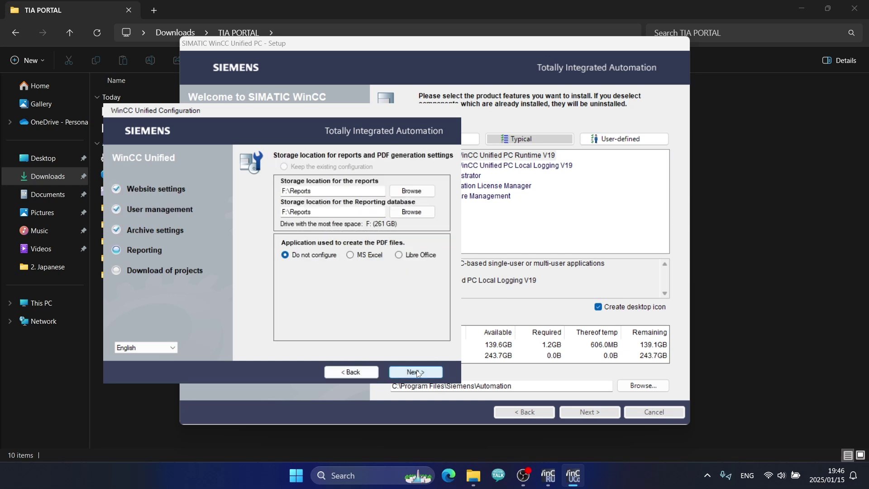
{"action": "left_click", "coordinate": [417, 373]}
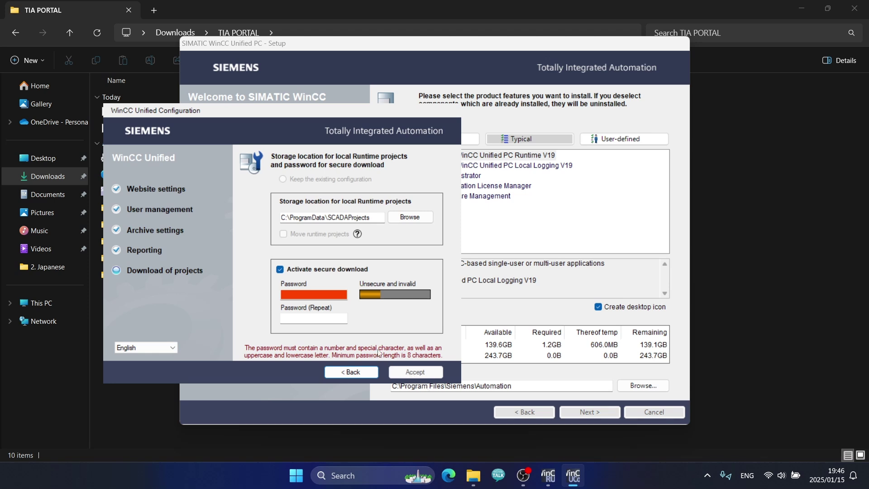
Step: Enter a matching secure-download password in both fields and accept the configuration
{"action": "left_click", "coordinate": [285, 317]}
{"action": "type", "text": "**"}
{"action": "type", "text": "*****"}
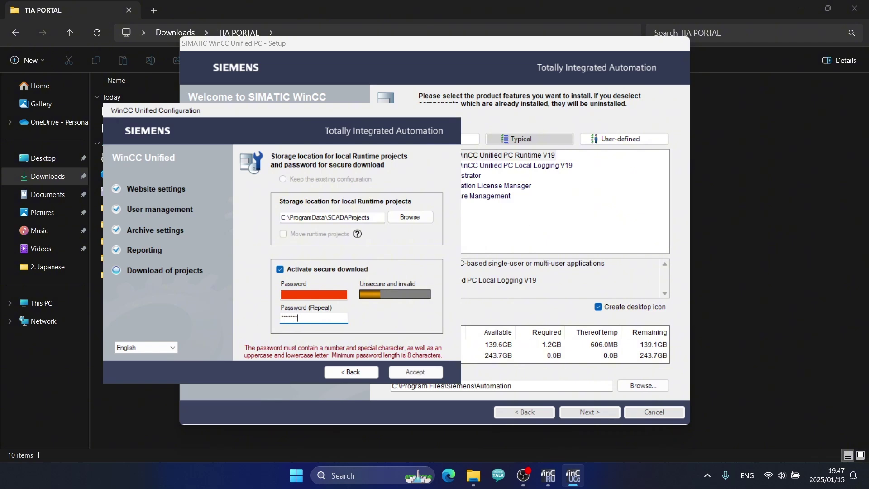
{"action": "left_click", "coordinate": [306, 296]}
{"action": "type", "text": "***"}
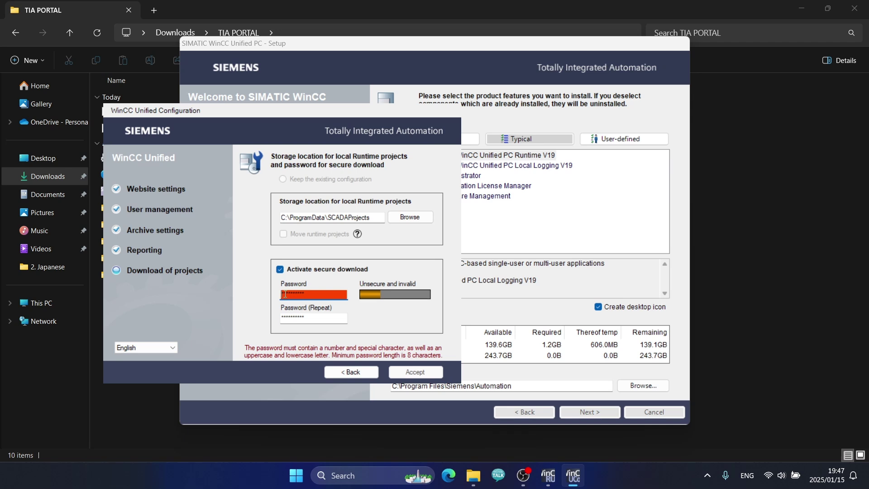
{"action": "type", "text": "**"}
{"action": "left_click", "coordinate": [287, 317]}
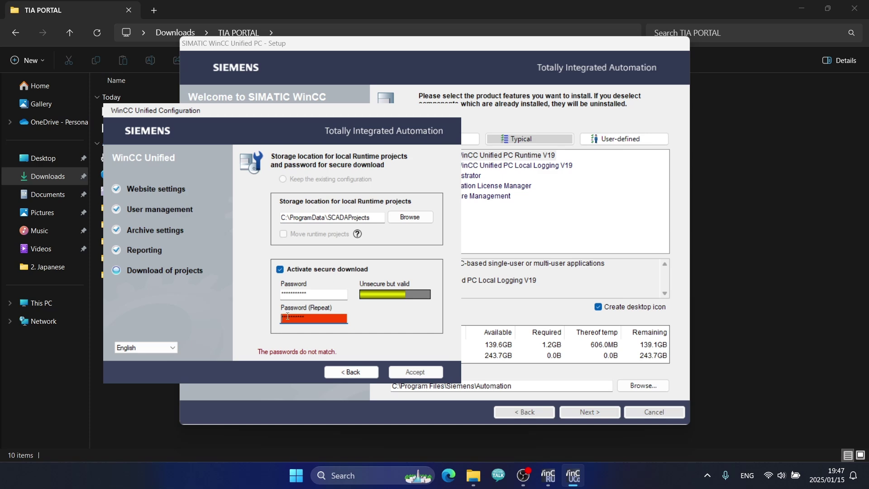
{"action": "type", "text": "*"}
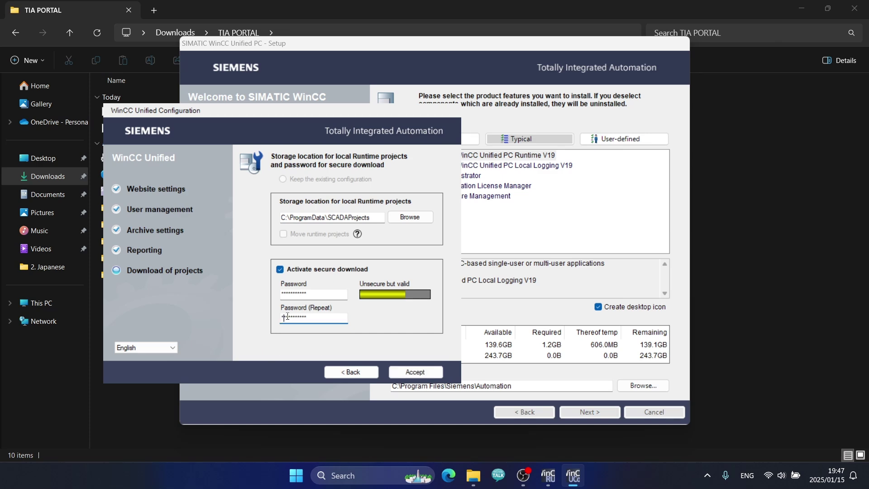
{"action": "left_click", "coordinate": [416, 372]}
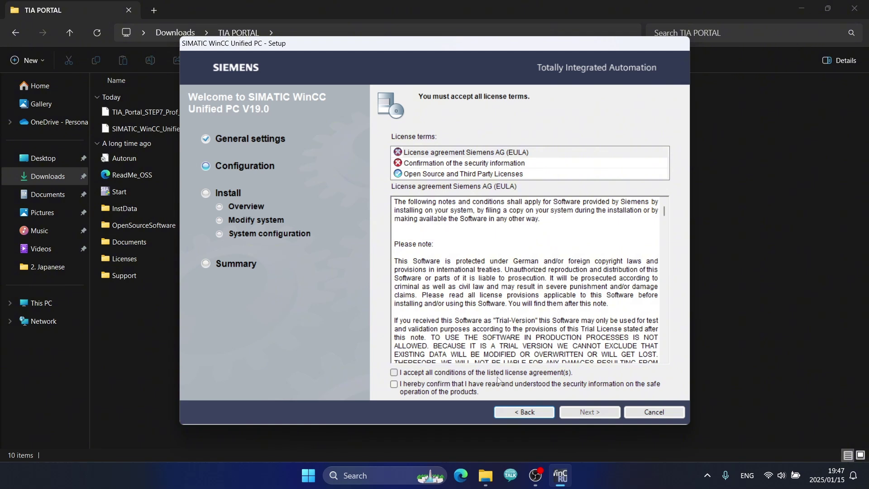
Step: Accept the license agreement, security information and security/permissions settings to reach the Overview
{"action": "left_click", "coordinate": [414, 388]}
{"action": "left_click", "coordinate": [394, 372]}
{"action": "left_click", "coordinate": [590, 412]}
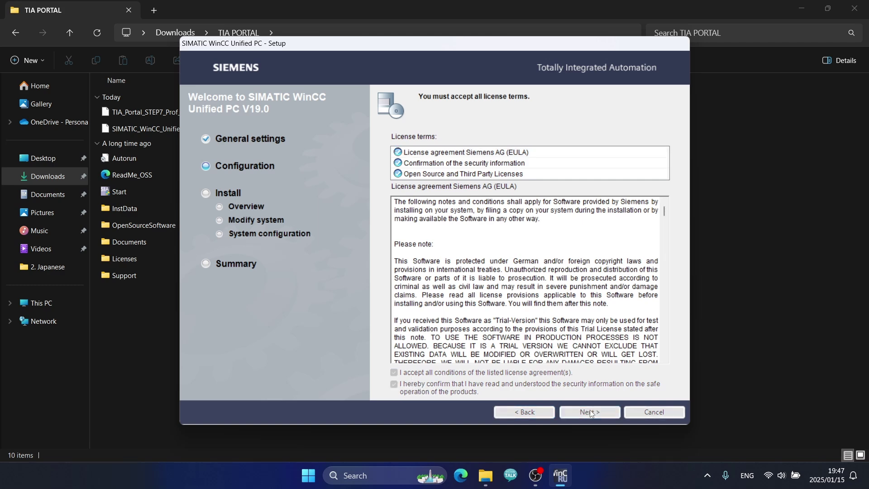
{"action": "left_click", "coordinate": [413, 391]}
{"action": "left_click", "coordinate": [597, 412]}
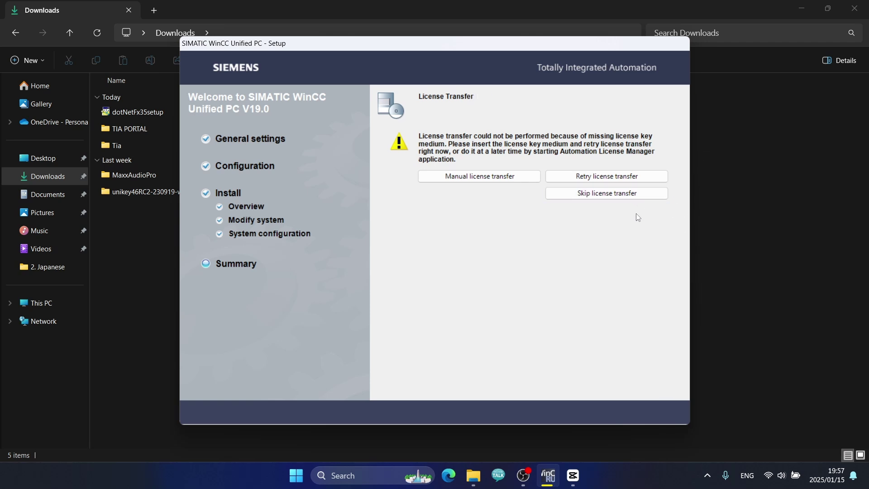
Step: Skip the license transfer and let the WinCC Unified PC installation complete
{"action": "left_click", "coordinate": [635, 194]}
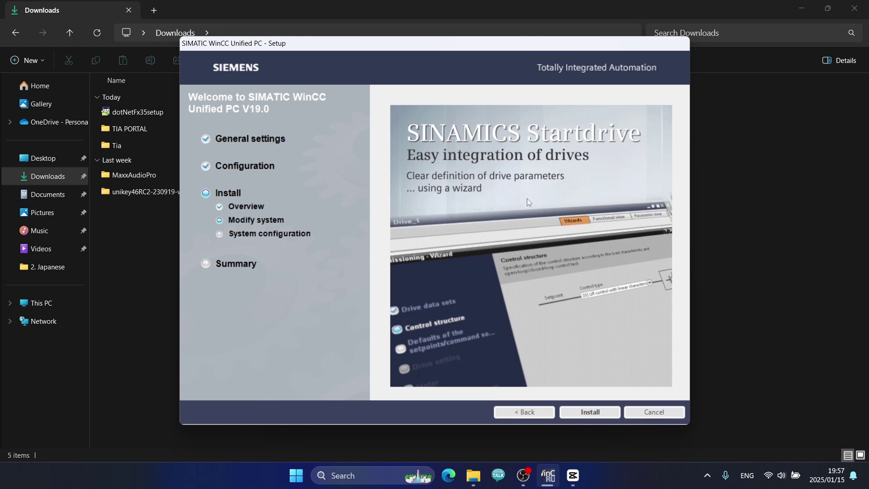